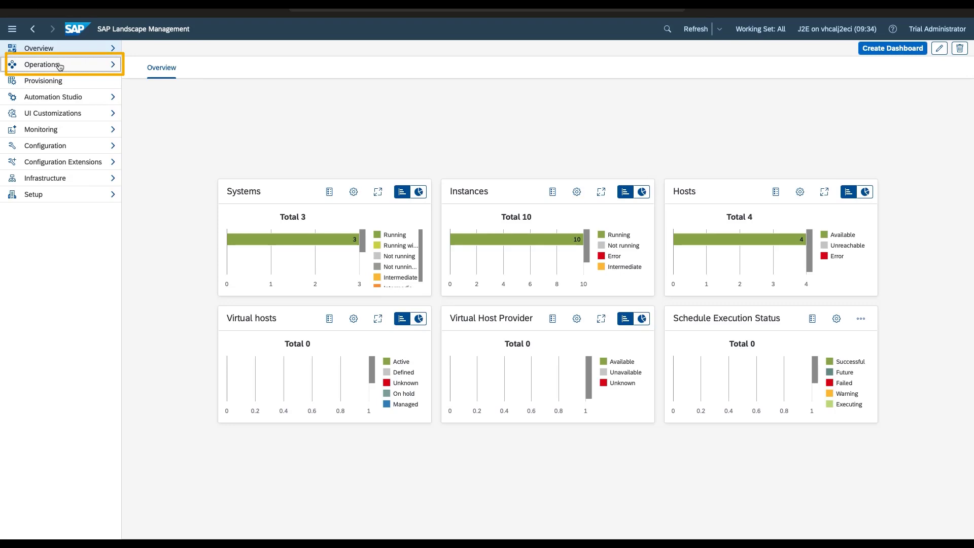
- From Operations > Systems, choose the Generate and add system/UUID mass operation for S4D and S4Q
click(60, 65)
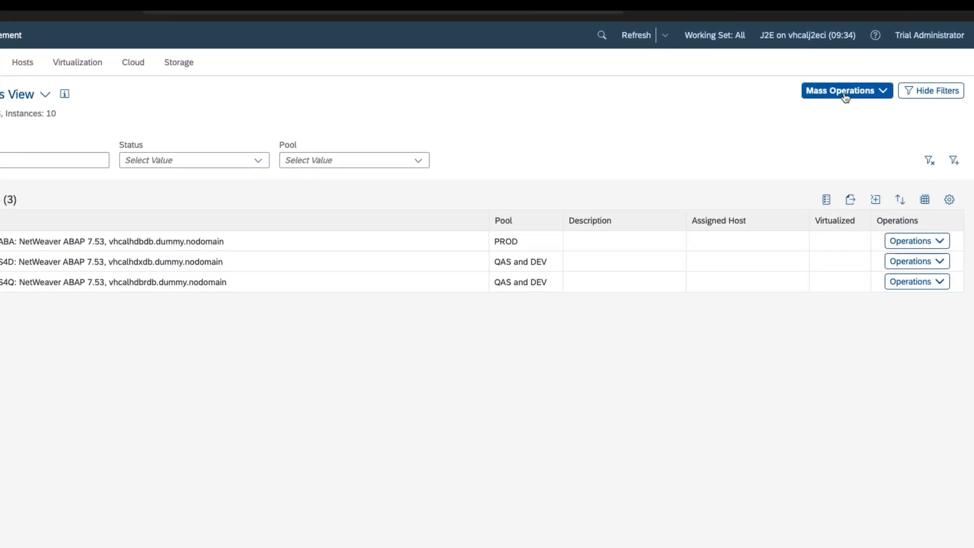
click(845, 94)
text(UUID)
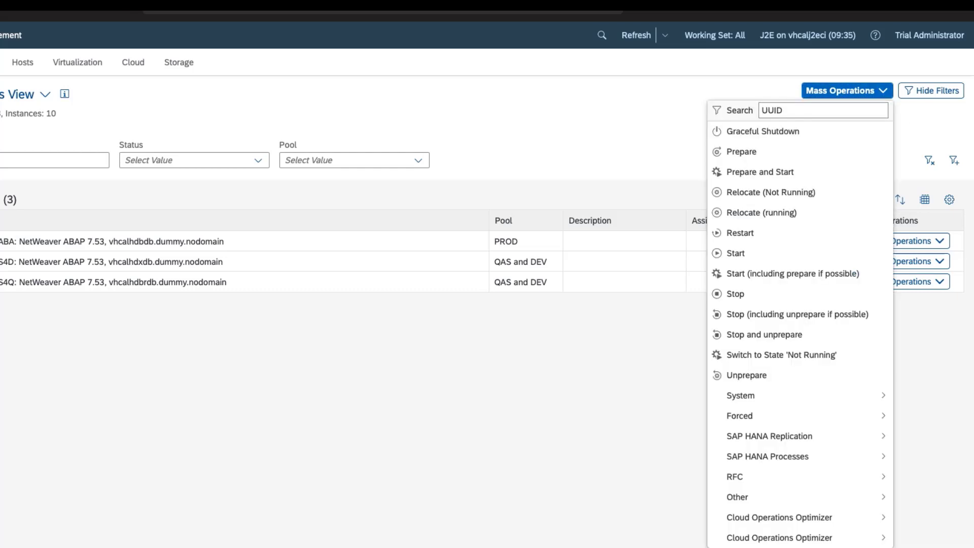
key(Return)
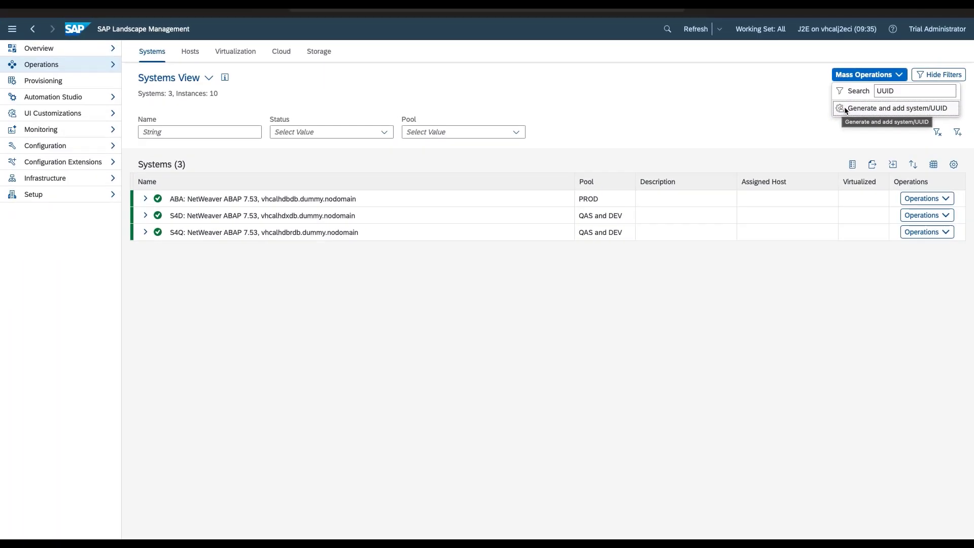
click(852, 108)
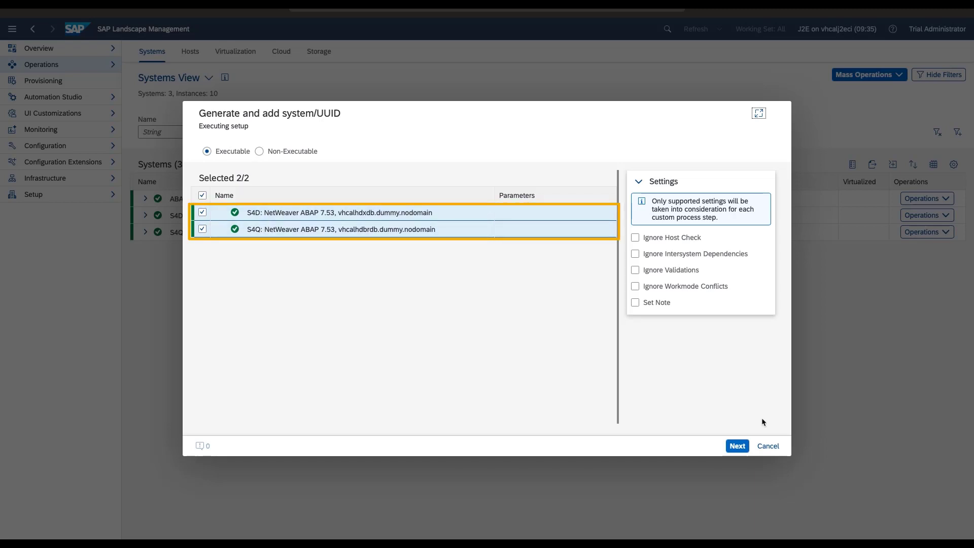
- Continue with S4D and S4Q and pan the diagram to show all four process steps
click(737, 446)
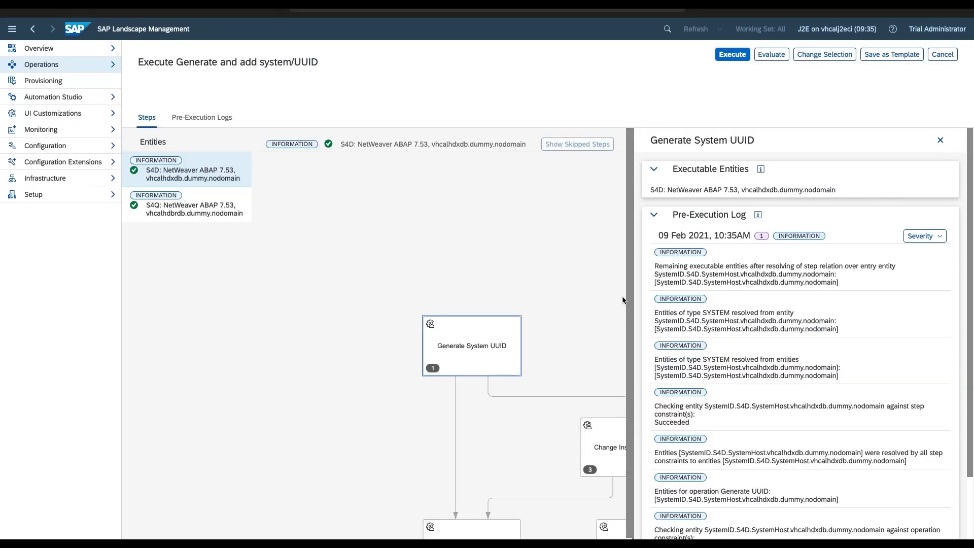
drag(591, 299, 433, 196)
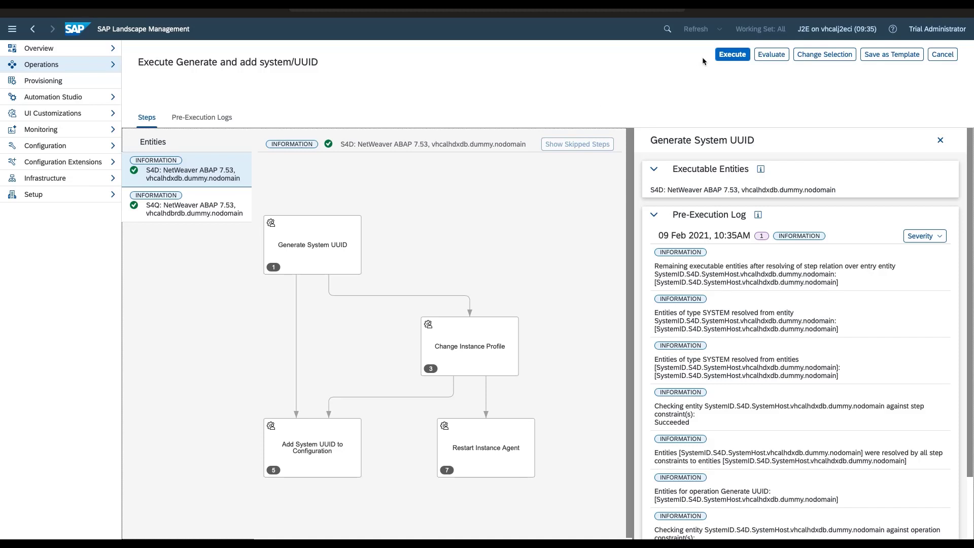
- Execute and confirm the UUID process, then open activity 5320 in Monitoring > Activities
click(740, 60)
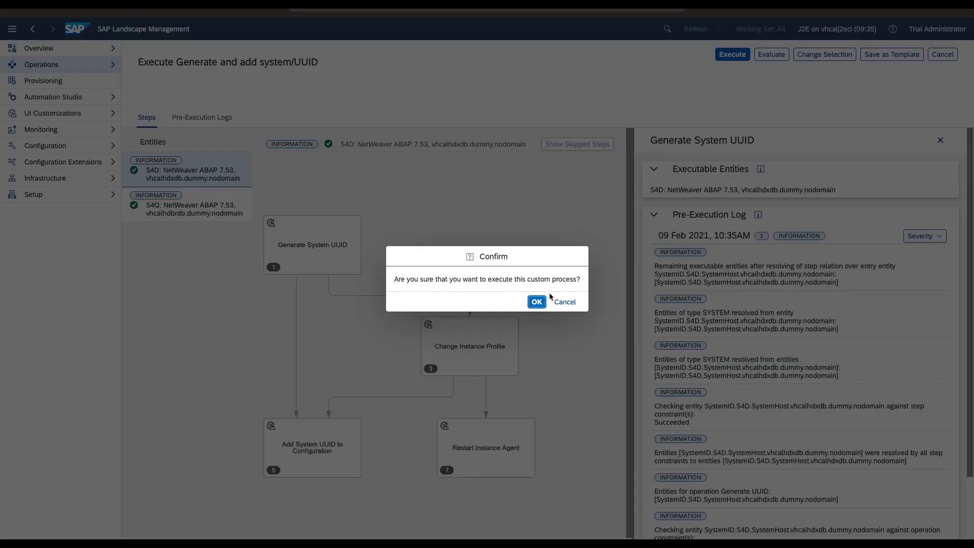
click(539, 301)
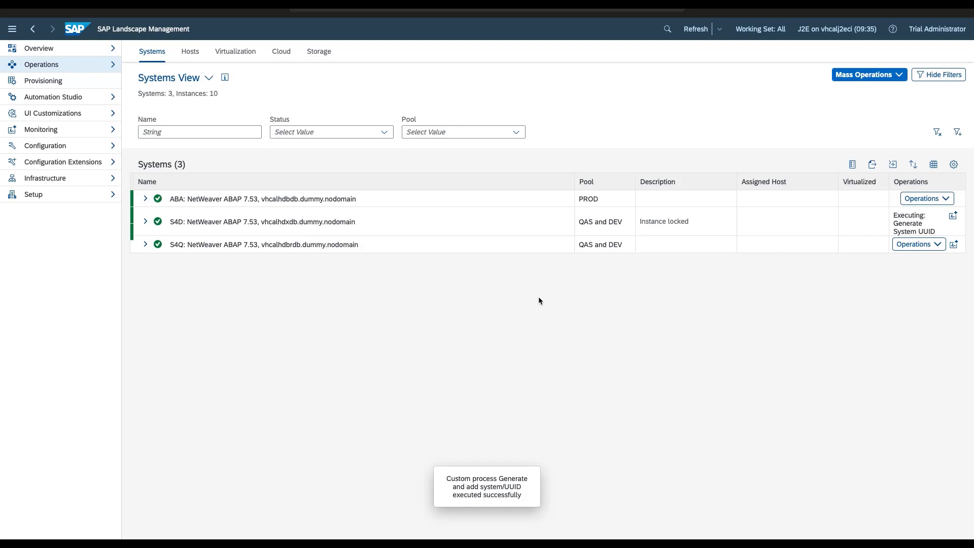
click(953, 215)
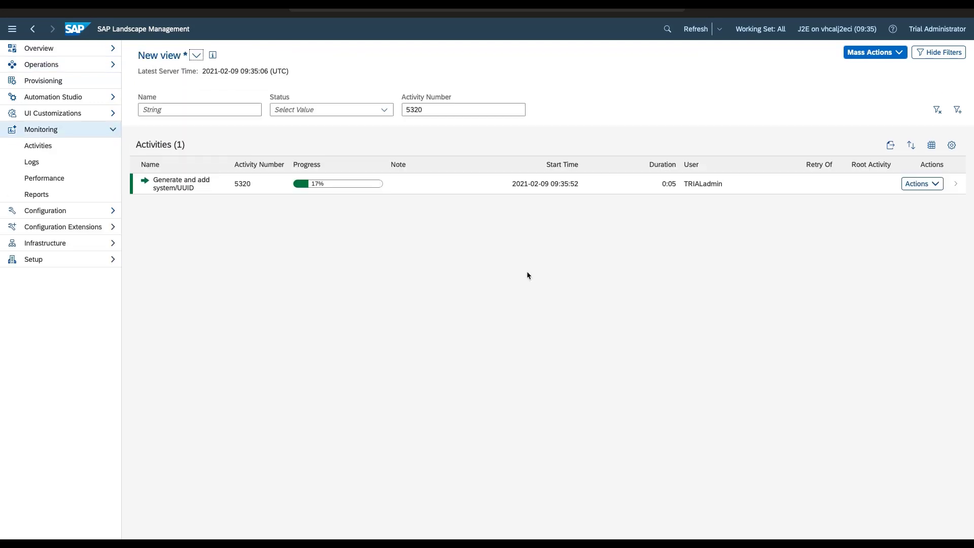
click(172, 191)
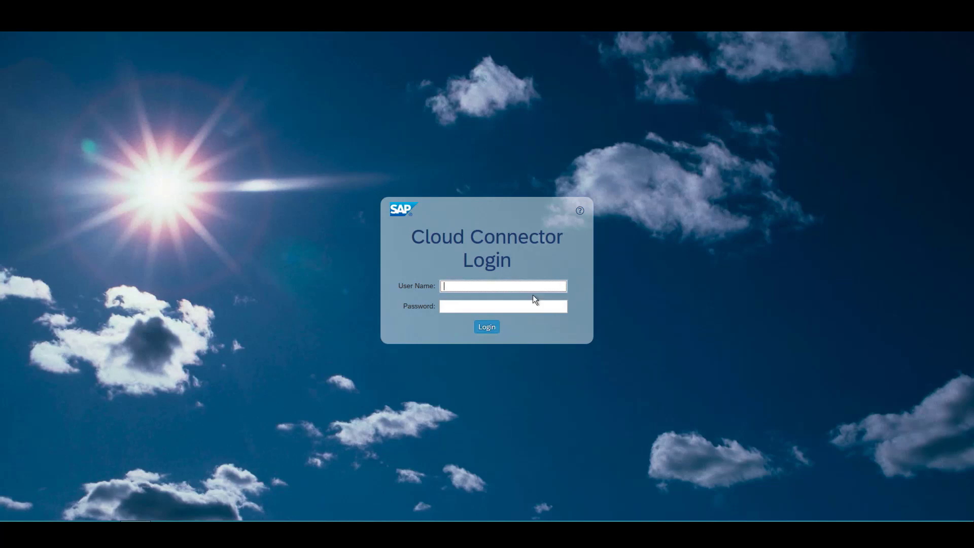
- Log in to the Cloud Connector with the administrator user and password
text(Administrator)
key(Tab)
text(*********)
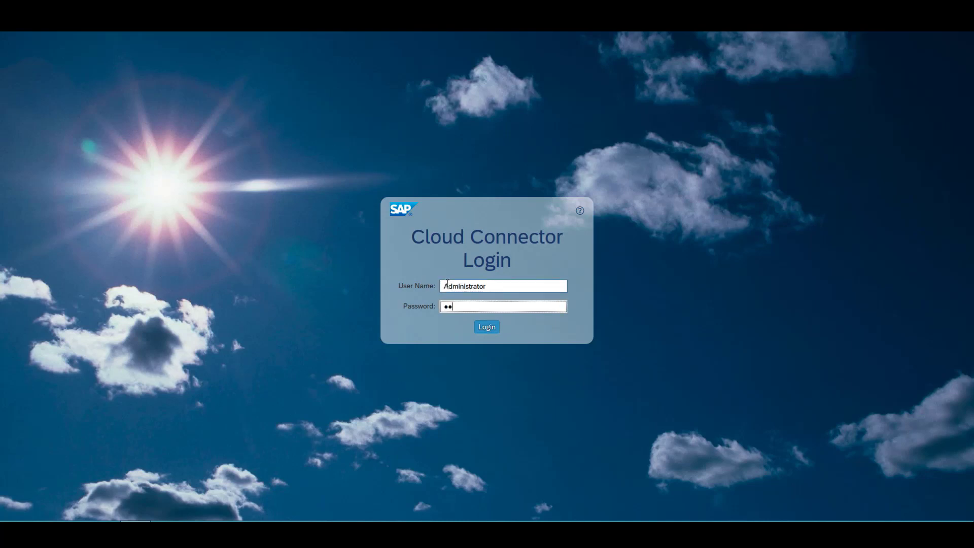
key(Return)
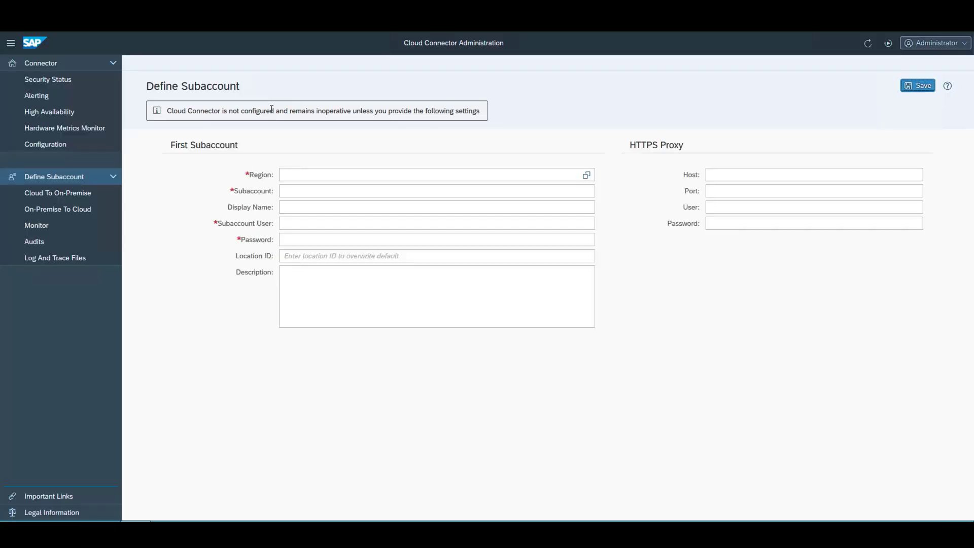
- Choose the Europe (Frankfurt) - AWS region from the region value help
click(586, 174)
text(Frankfurt)
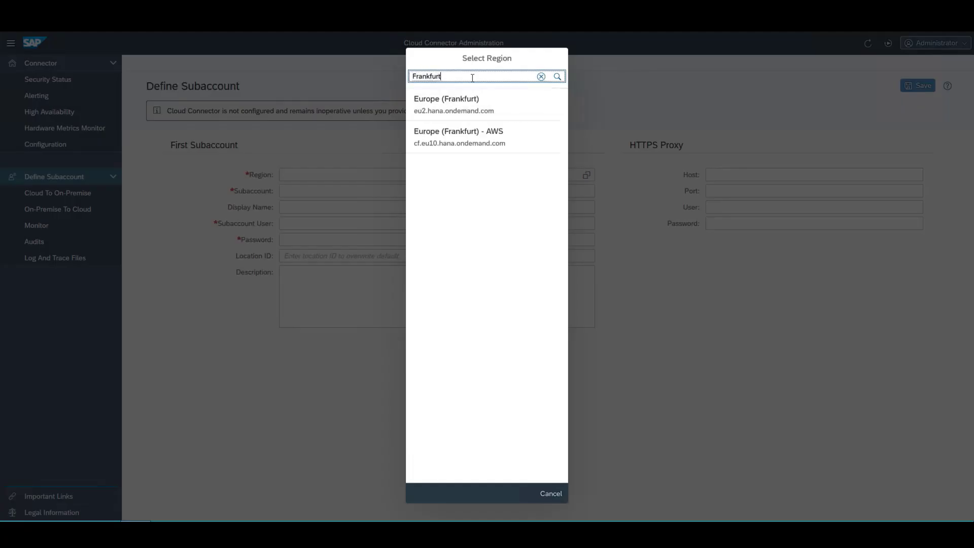
click(470, 138)
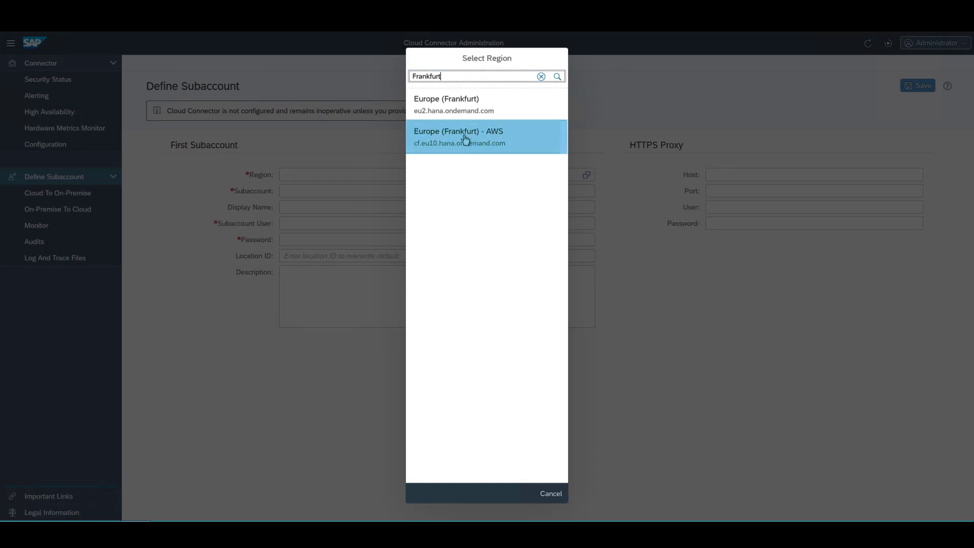
click(425, 152)
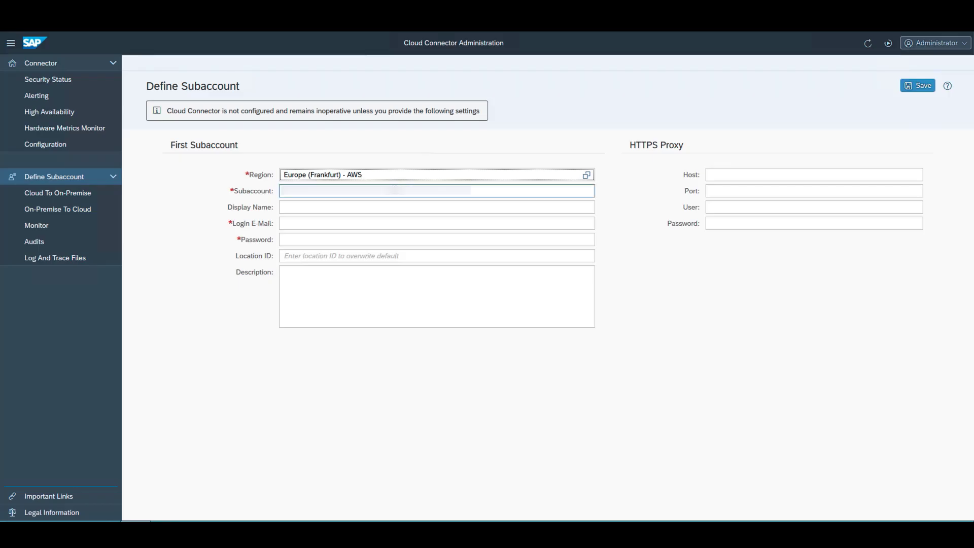
- Fill in the subaccount, login e-mail, password and location ID Demo, then save
click(375, 190)
key(ctrl+v)
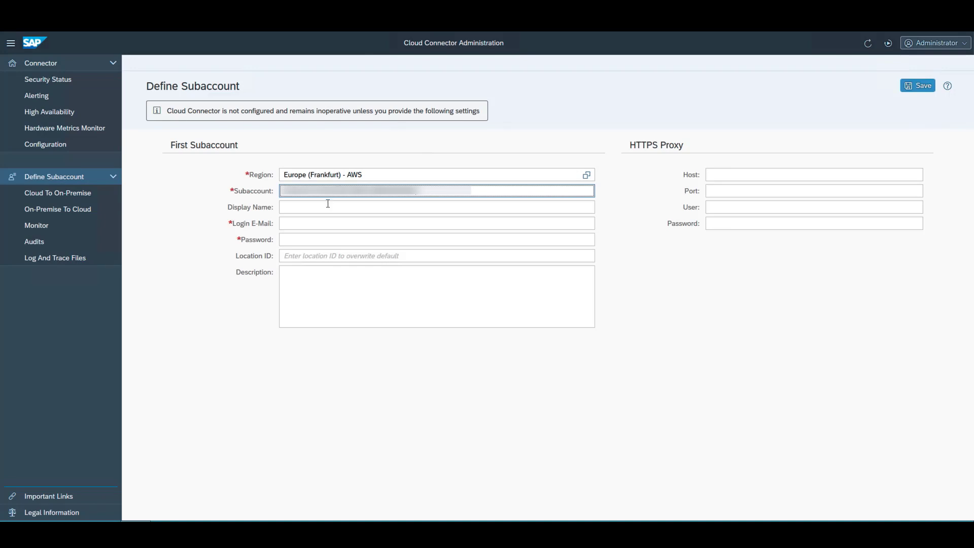
click(311, 222)
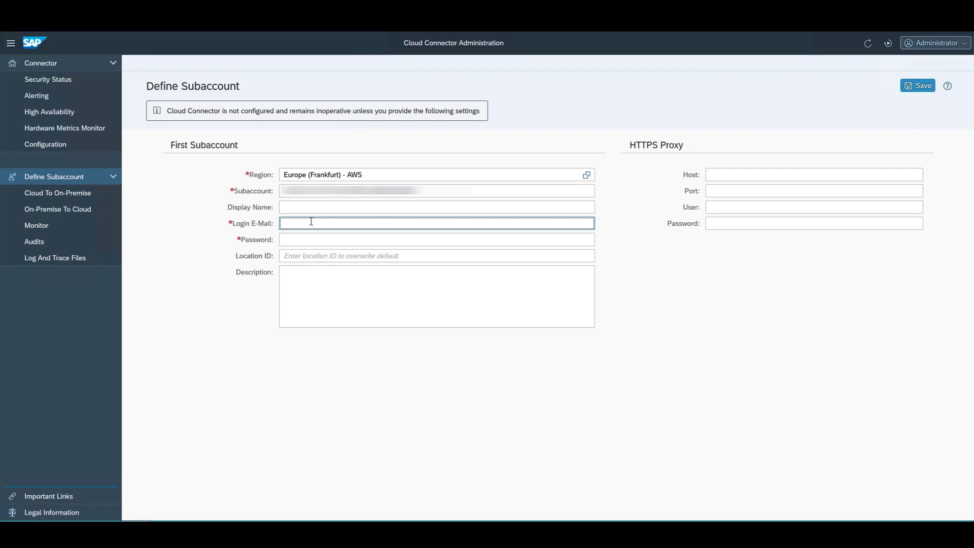
key(ctrl+v)
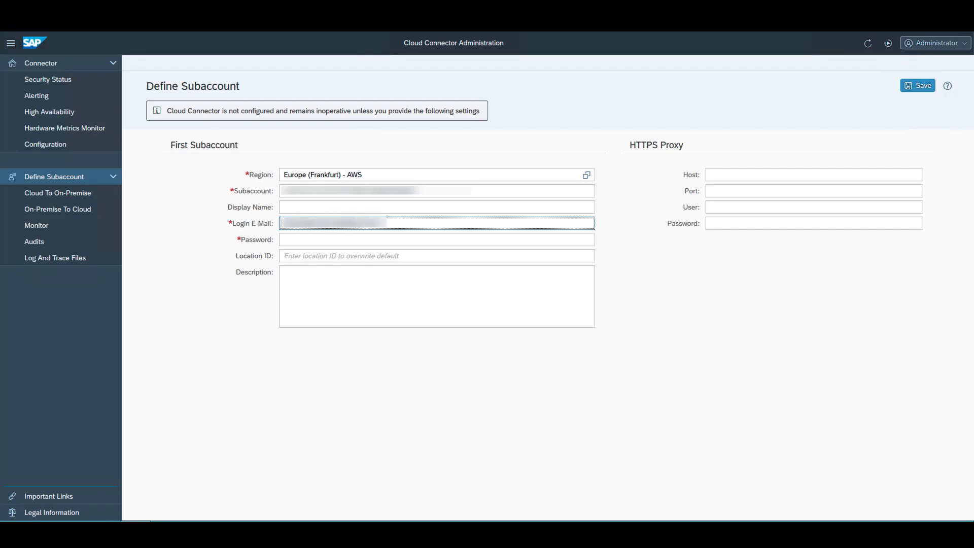
key(Tab)
text(•••••••••••••)
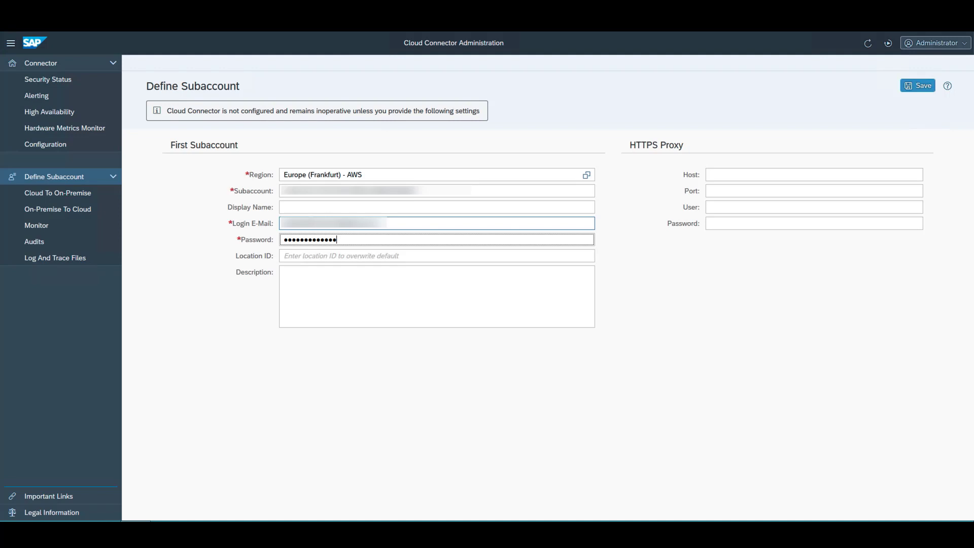
text(•••)
key(Tab)
text(Demo)
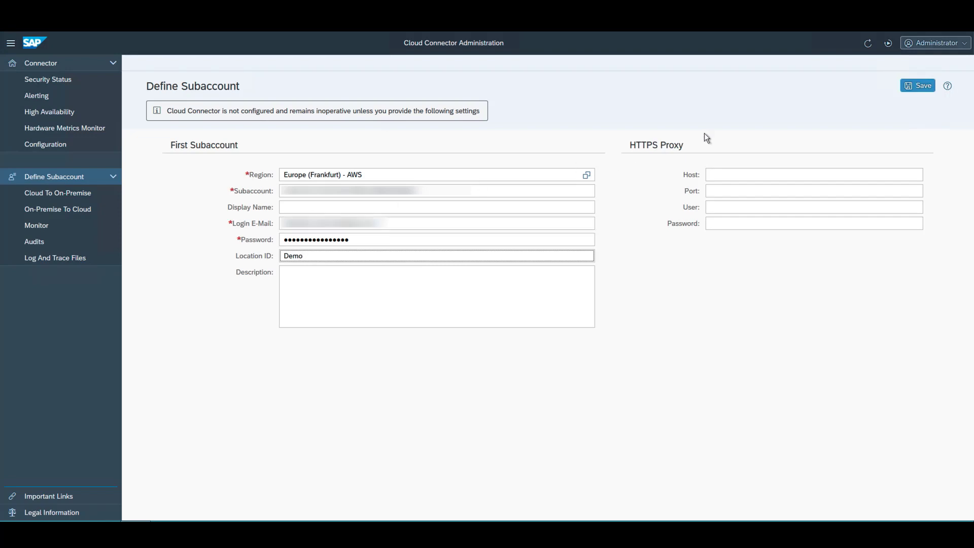
click(903, 85)
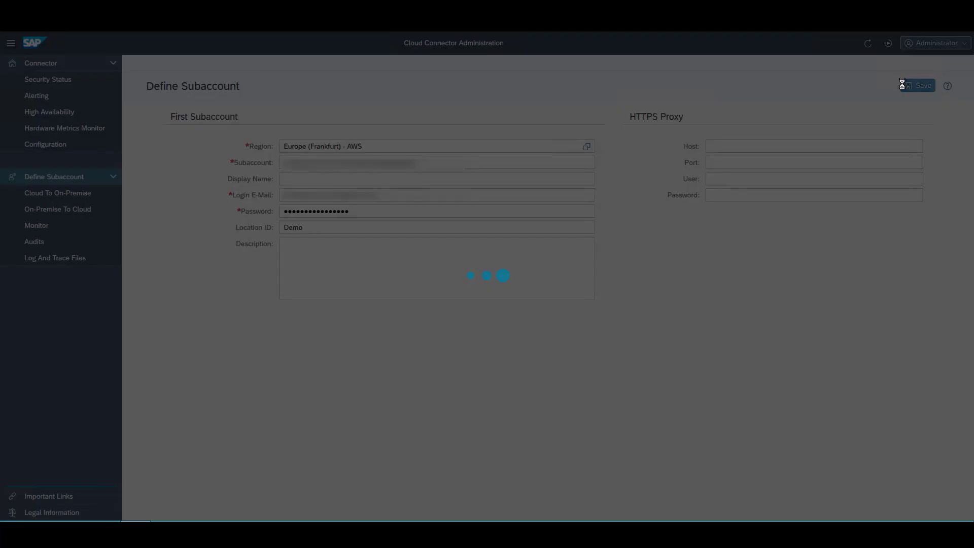
- Start a new Cloud To On-Premise mapping for SAP Application Server Java over HTTP
click(674, 299)
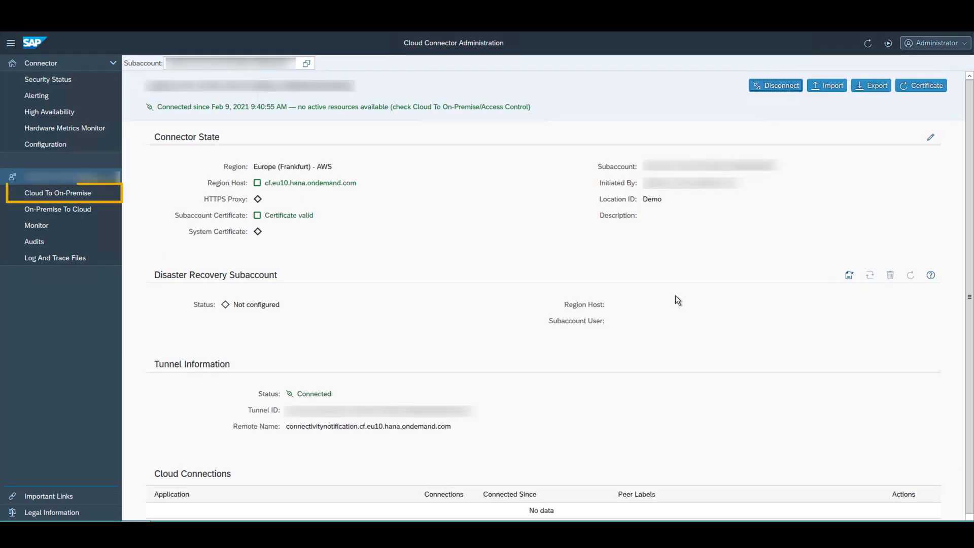
click(56, 198)
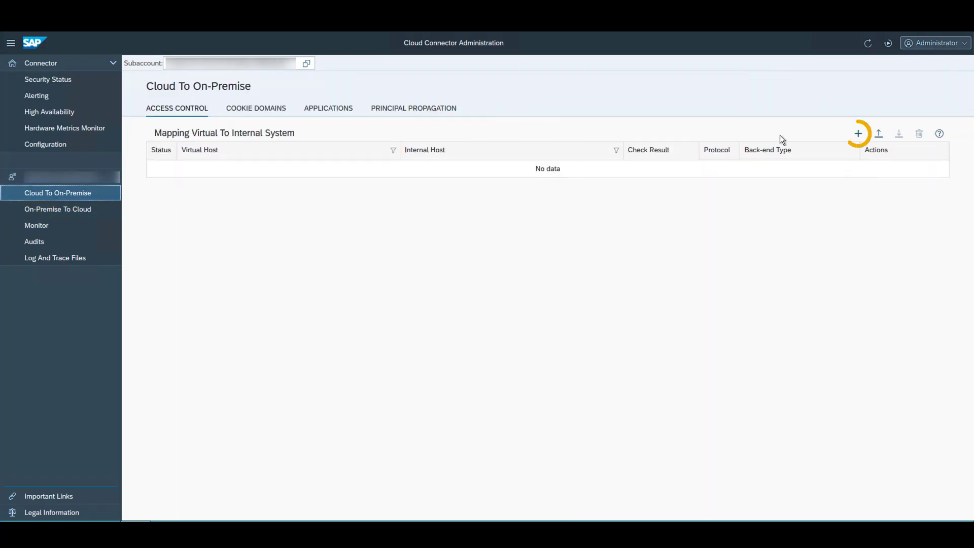
click(857, 134)
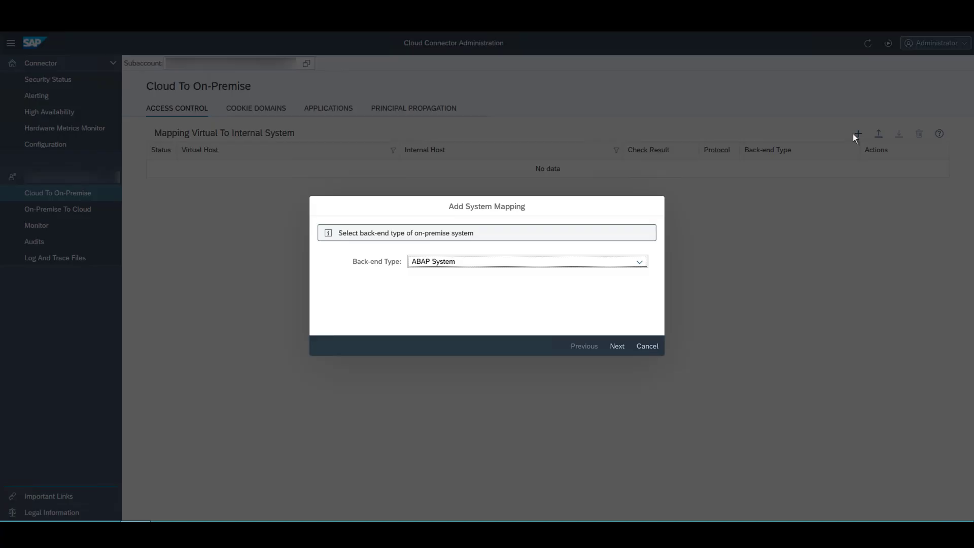
click(641, 262)
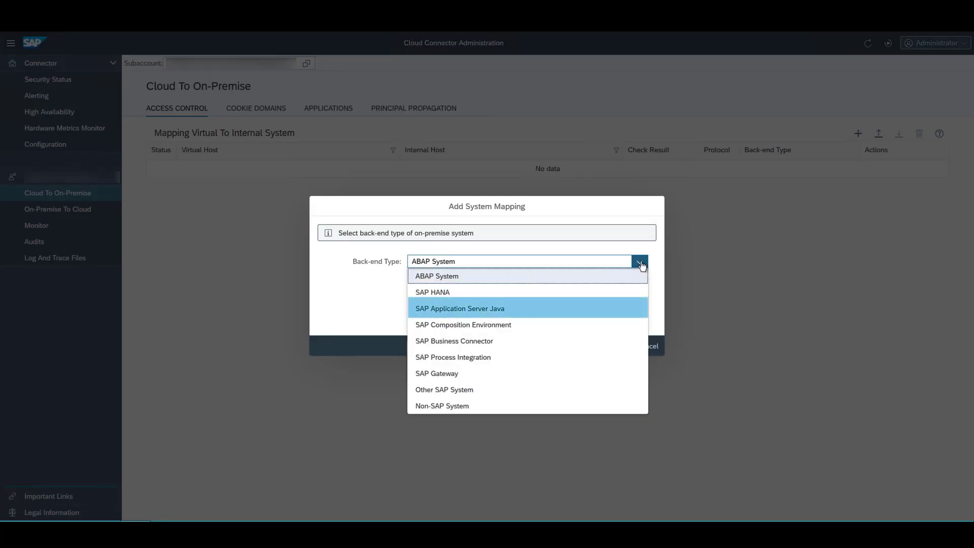
click(499, 310)
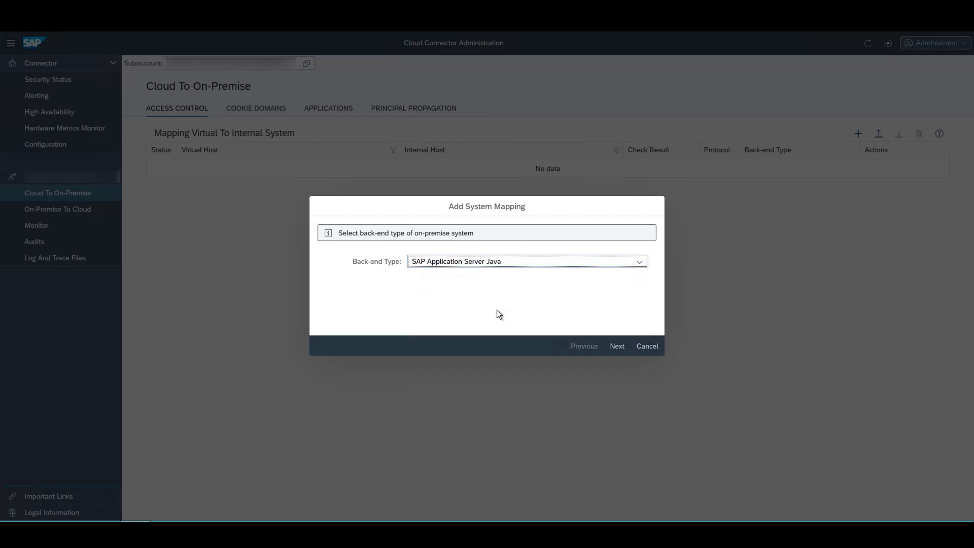
click(617, 346)
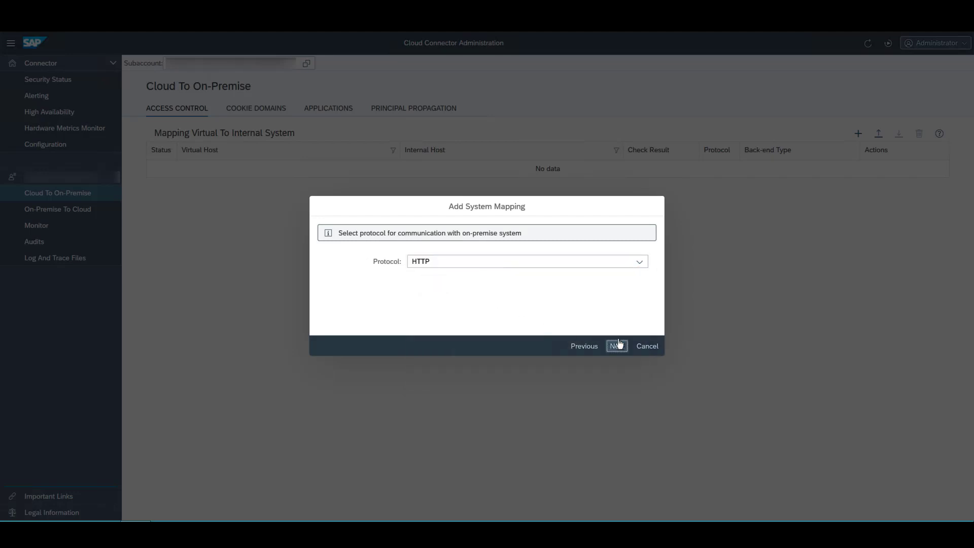
click(639, 262)
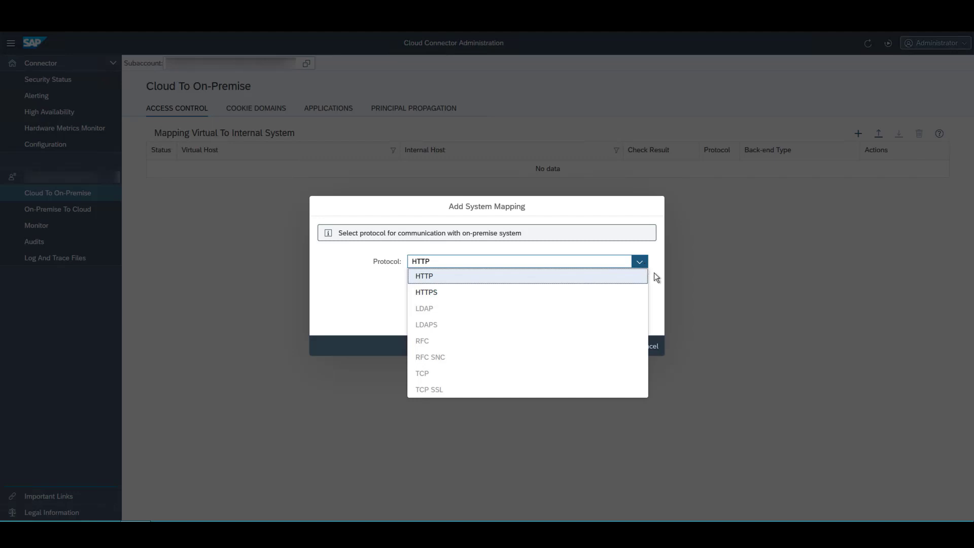
click(657, 279)
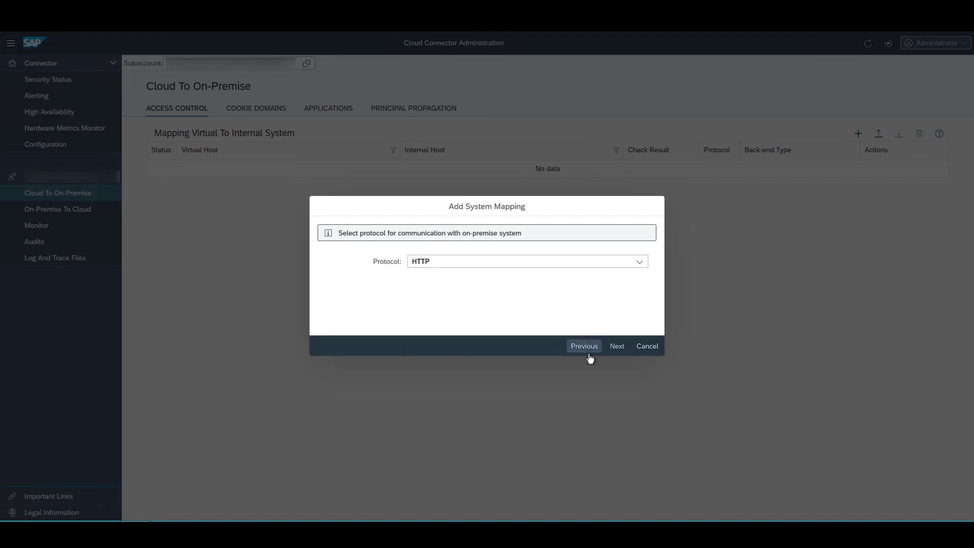
- Set the mapping's internal host to sid-j2e with port 50000
click(616, 348)
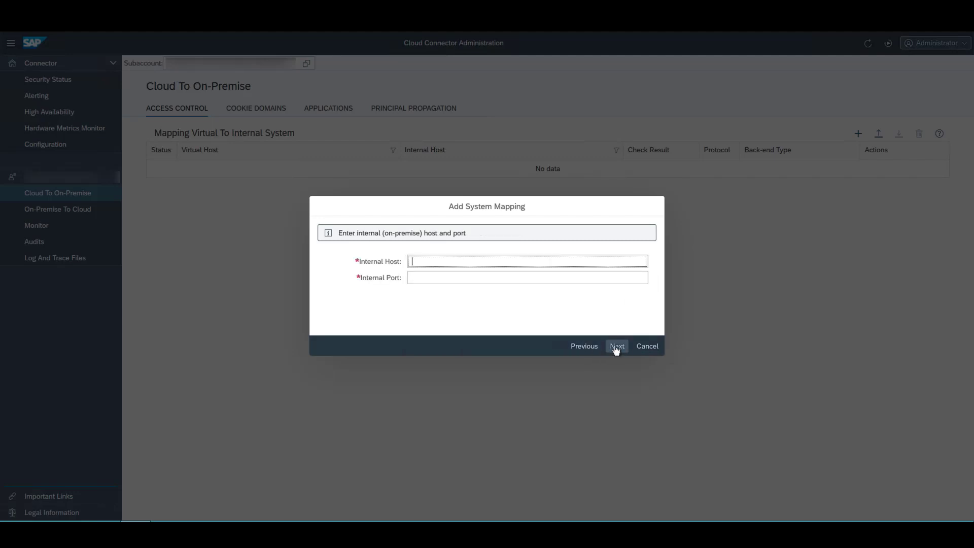
text(sid-j2e)
key(Tab)
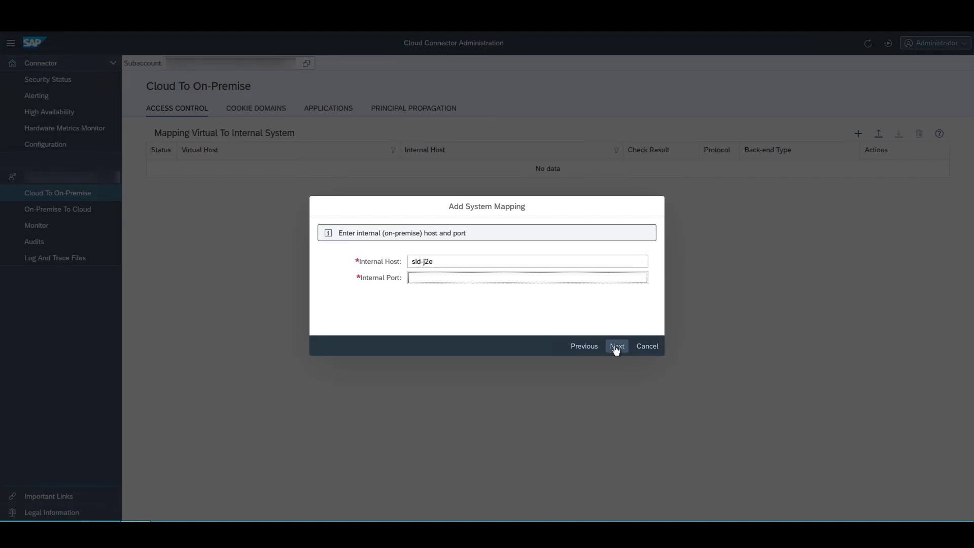
text(50000)
click(616, 349)
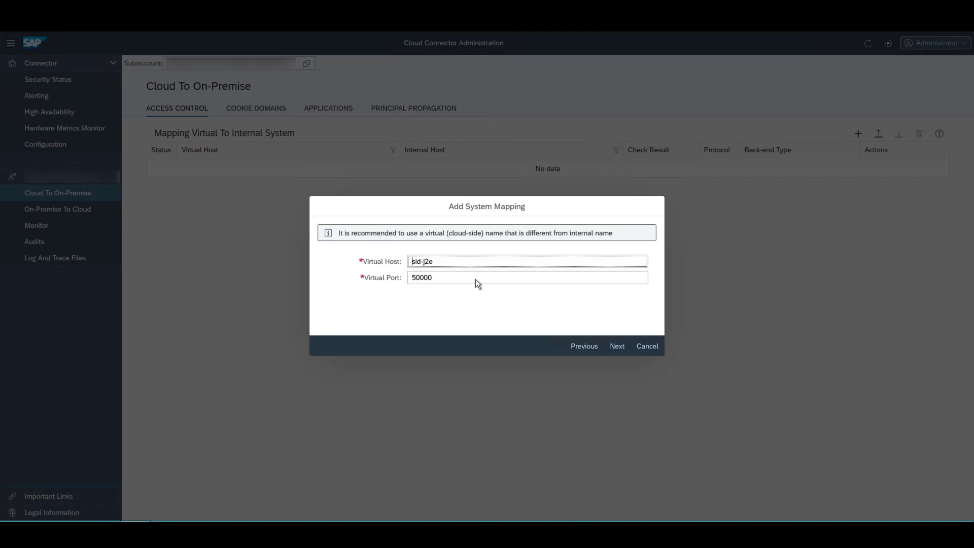
- Rename the virtual host to virtualhost, keep principal type None, and finish the mapping
drag(437, 262, 405, 261)
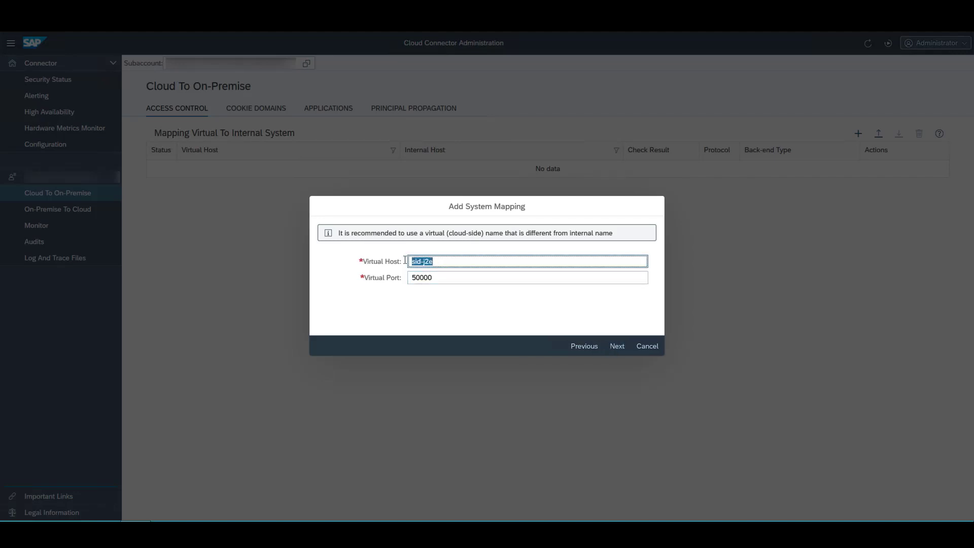
text(virtualhost)
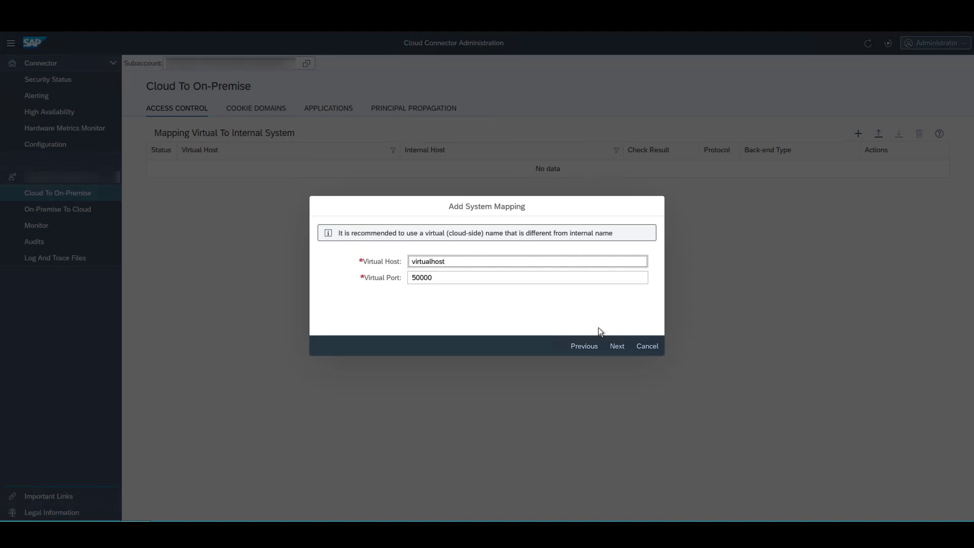
click(615, 345)
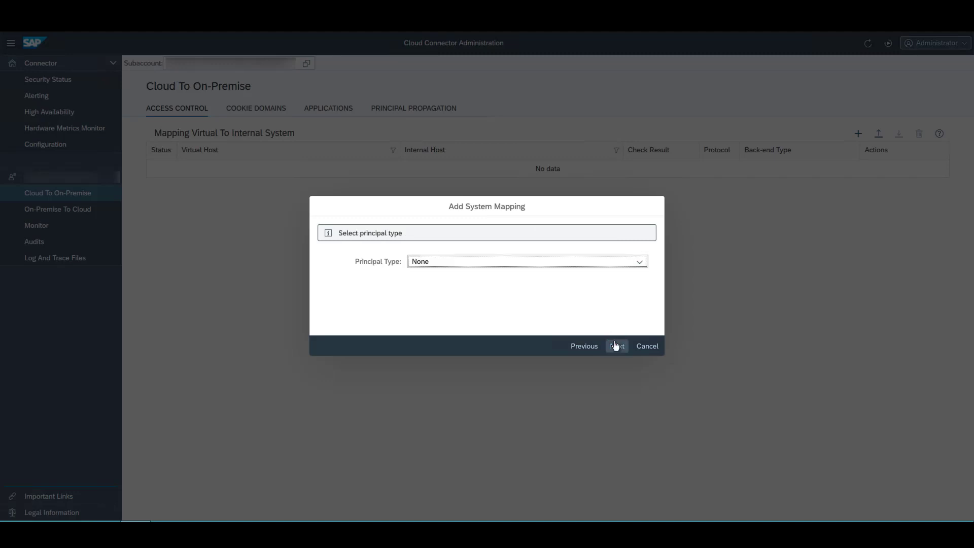
click(640, 262)
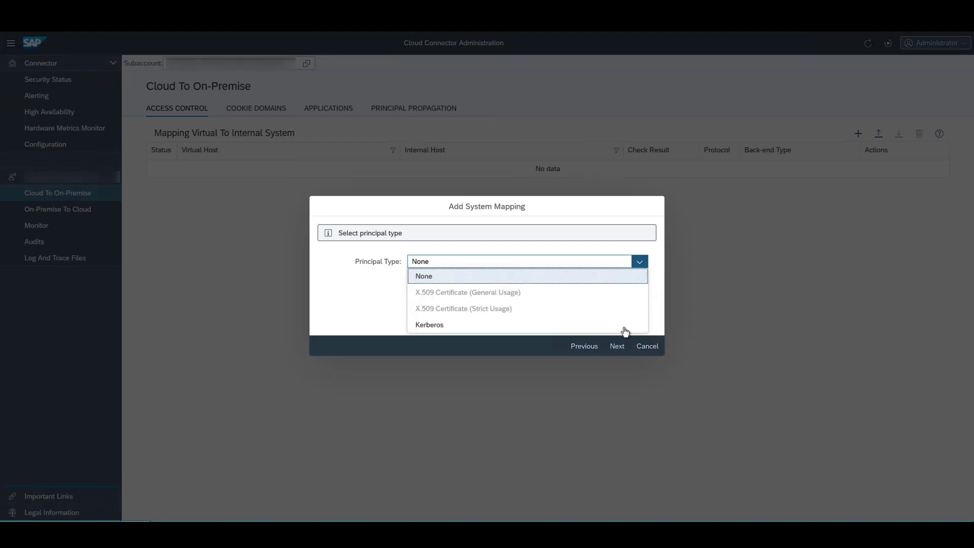
click(617, 346)
click(648, 262)
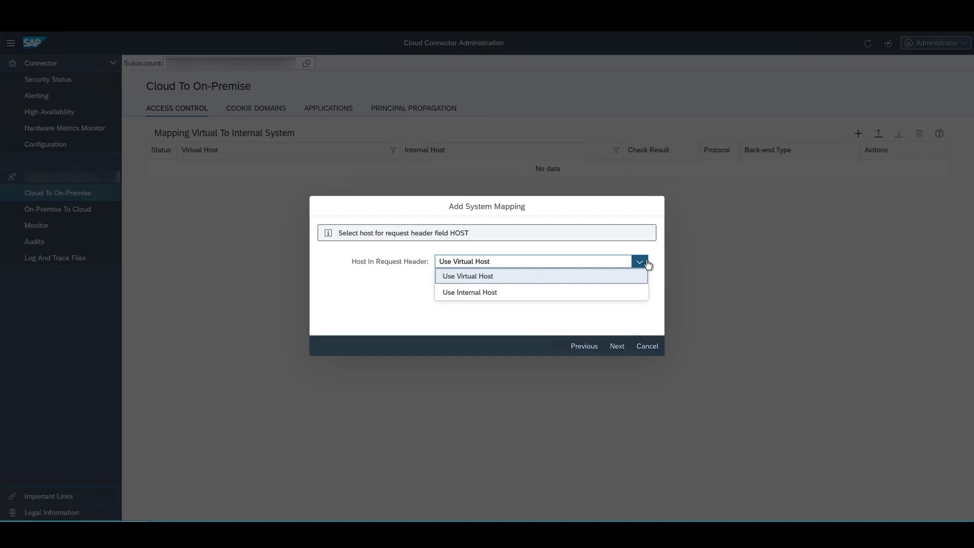
click(616, 346)
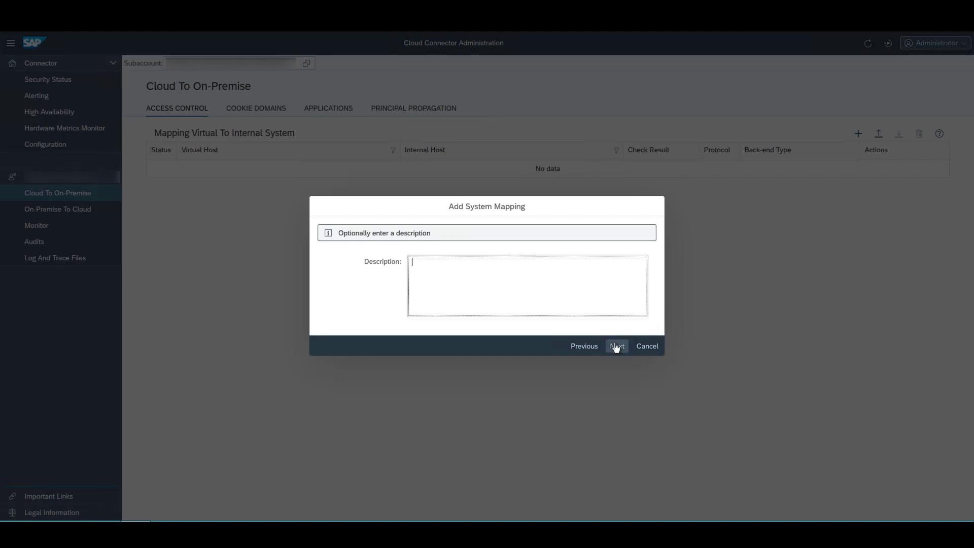
click(617, 346)
click(615, 346)
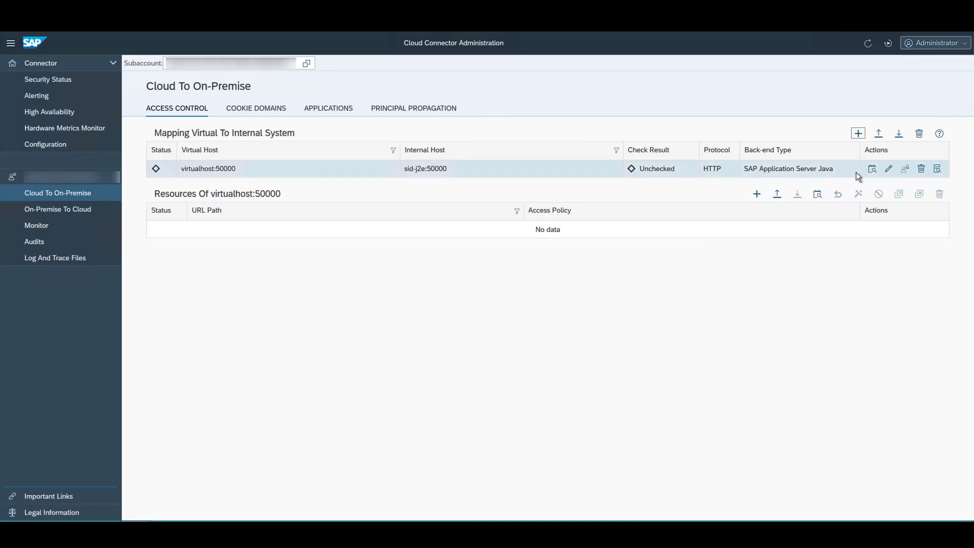
- Check the virtualhost mapping's availability and add resource /lama-api with path and all sub-paths
click(870, 170)
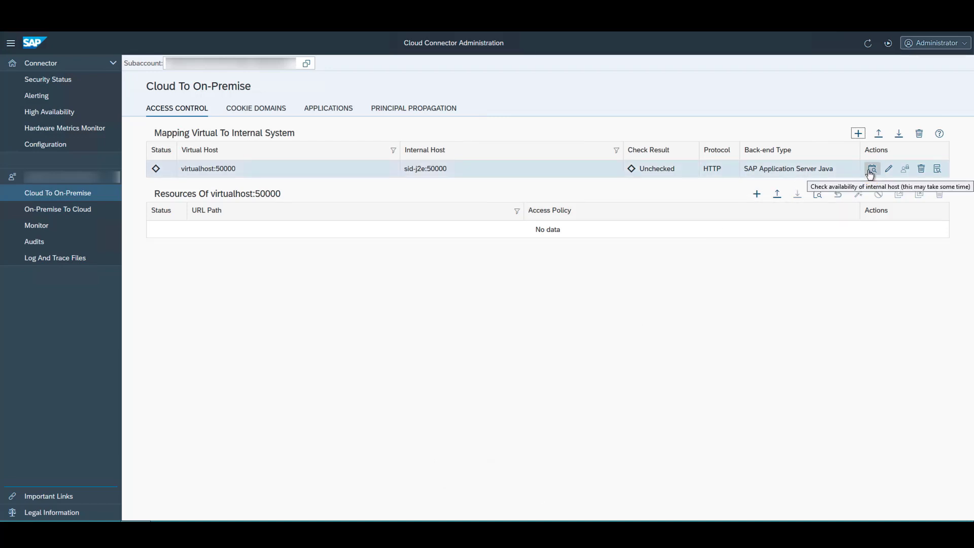
click(870, 170)
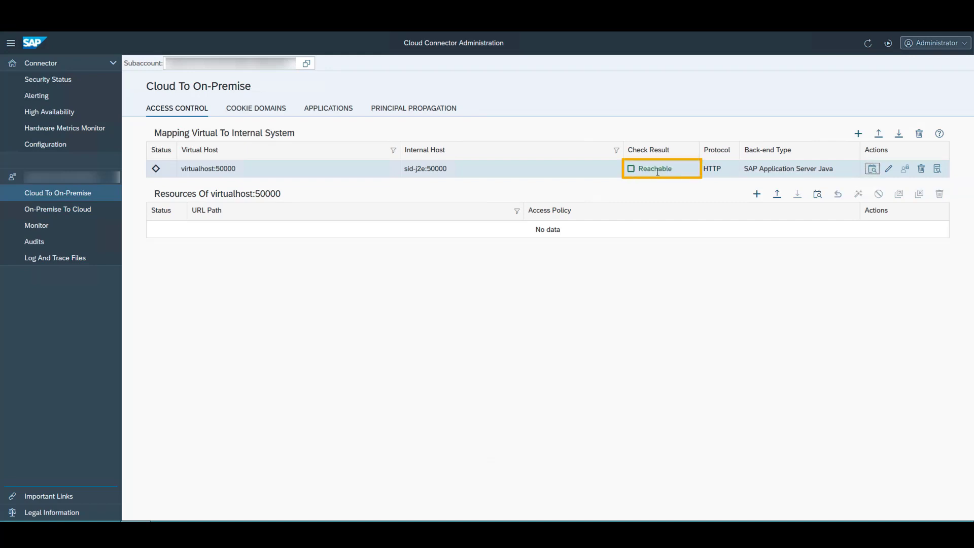
mouse_move(657, 172)
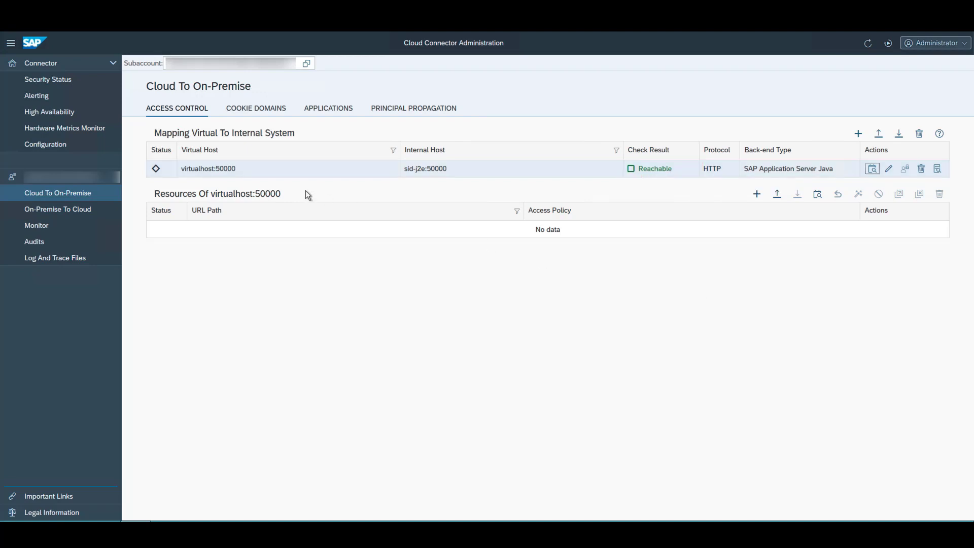
click(752, 202)
click(593, 208)
text(/)
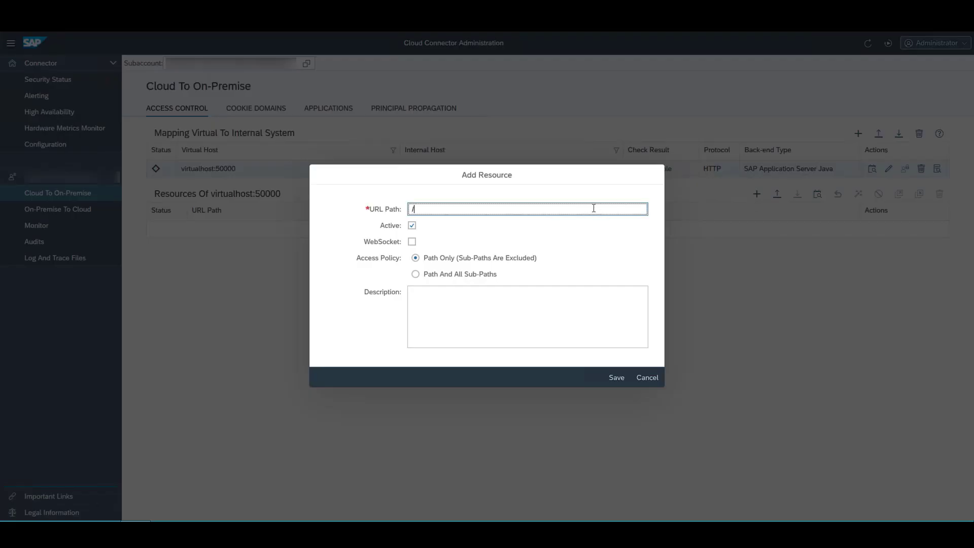
text(lama-api)
click(477, 270)
click(609, 378)
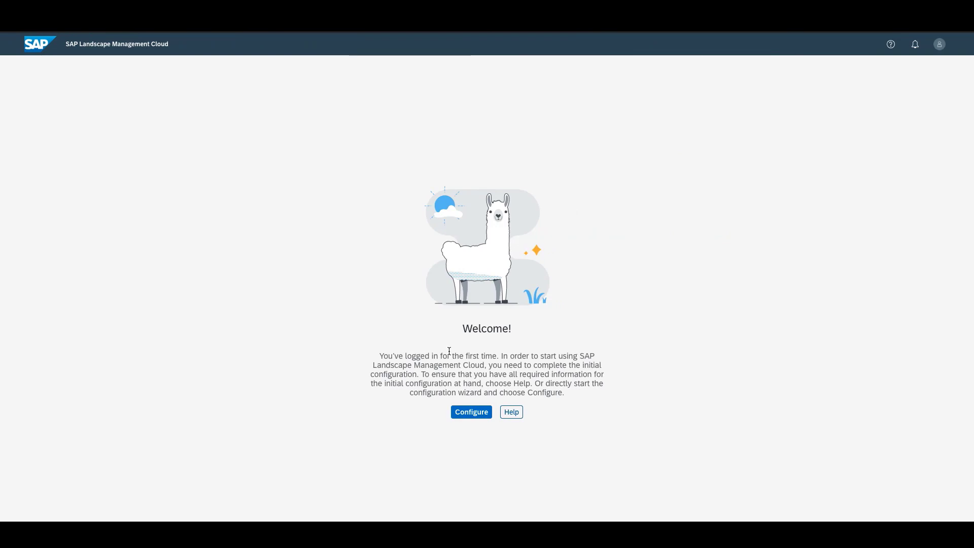
- Begin initial configuration and paste the Azure client, tenant and subscription IDs
click(465, 411)
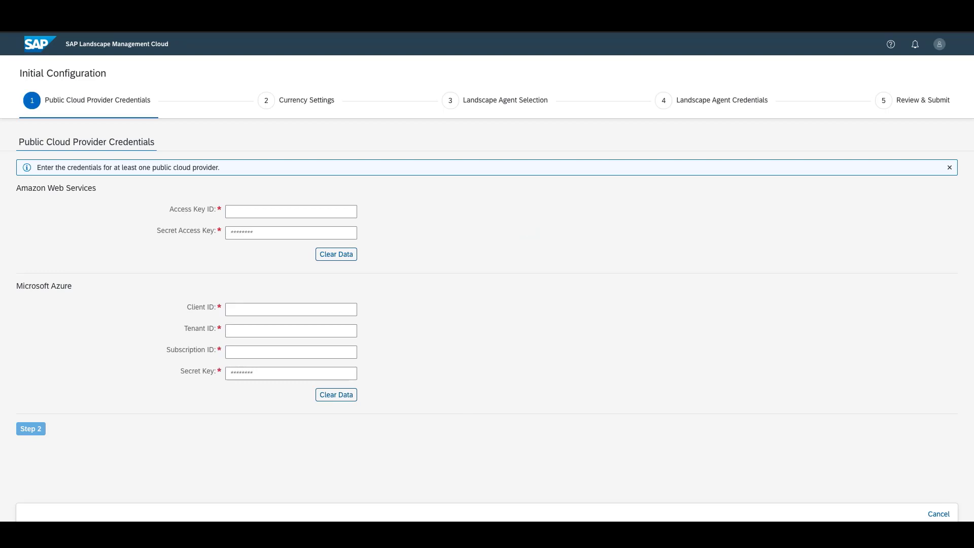
click(296, 309)
key(ctrl+v)
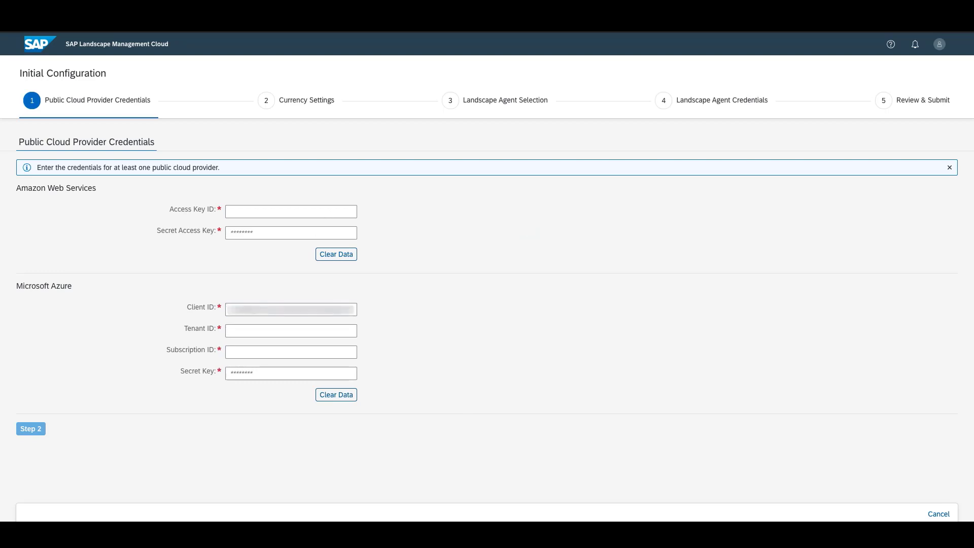
click(258, 331)
key(ctrl+v)
click(230, 351)
key(ctrl+v)
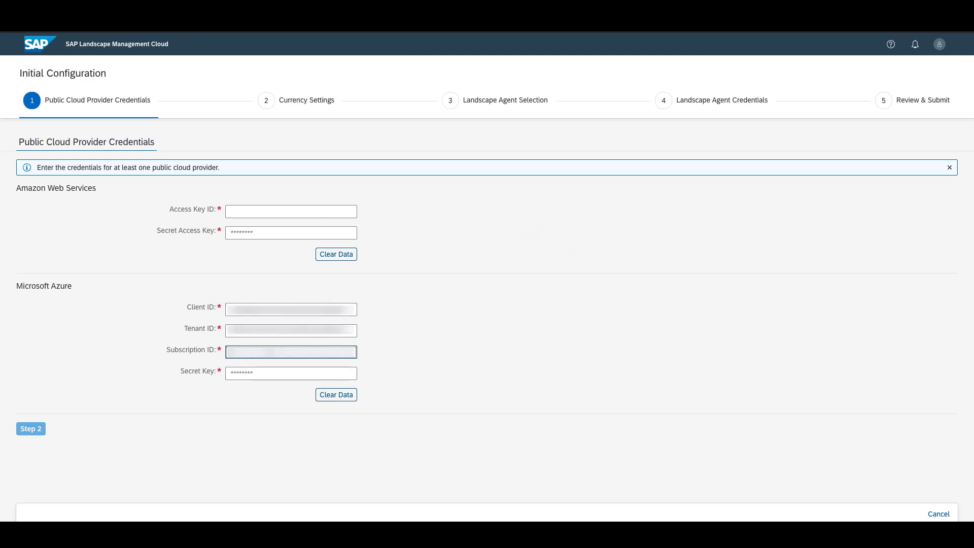
key(ctrl+v)
- Keep currency EUR and the Enterprise Edition agent, advancing to agent credentials
click(42, 429)
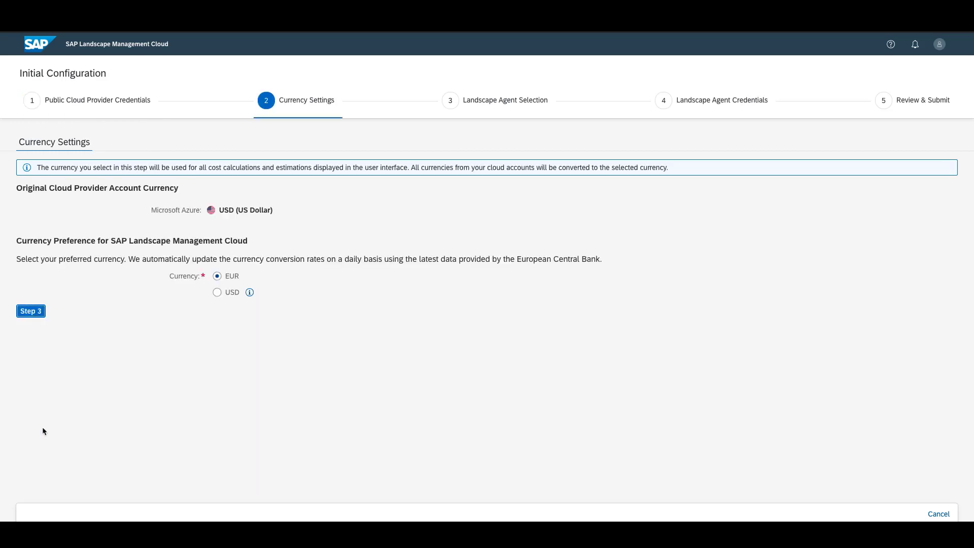
click(33, 312)
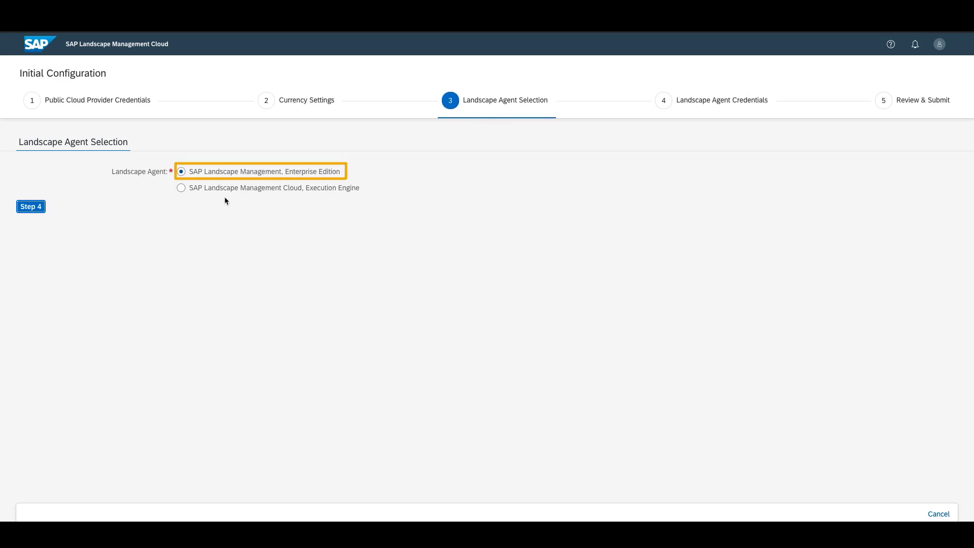
click(35, 207)
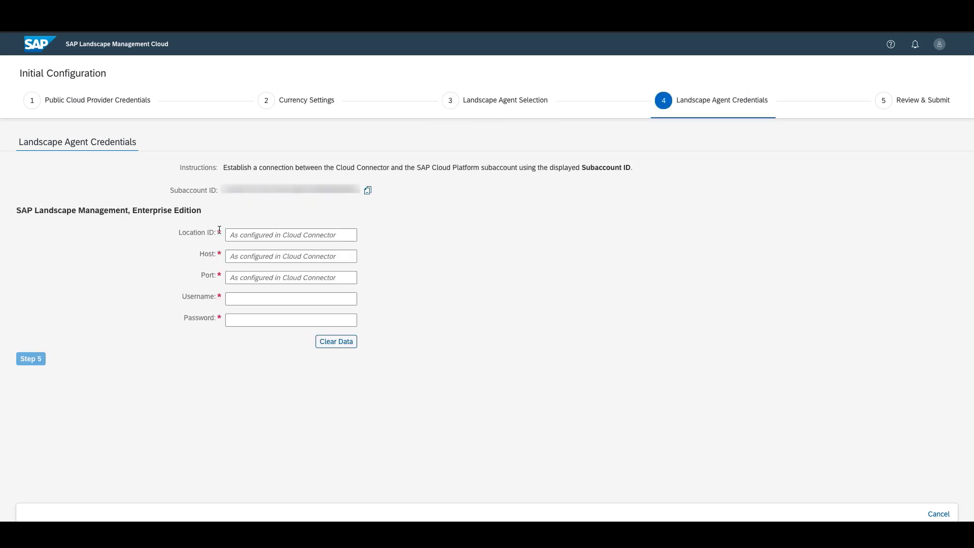
- Enter Demo as the agent Location ID
click(248, 231)
click(249, 232)
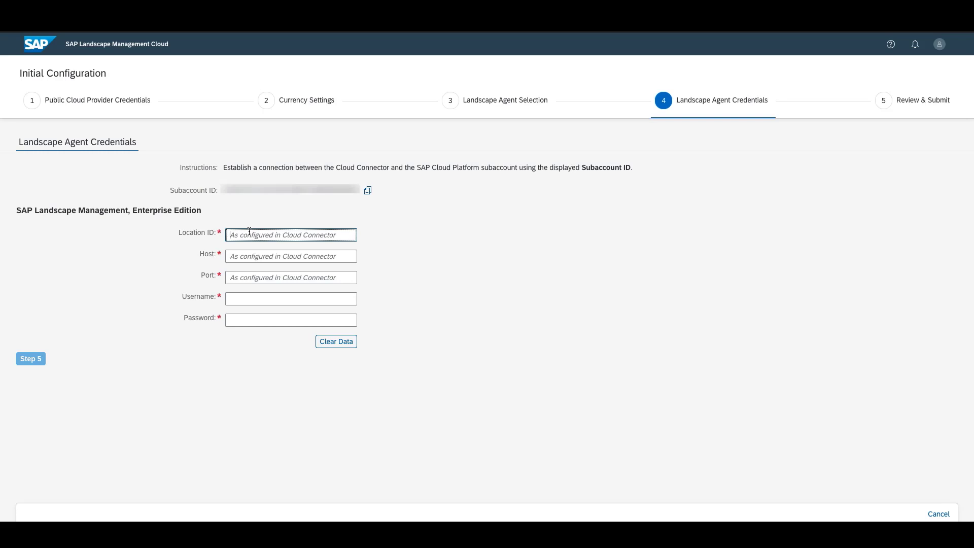
text(Demo)
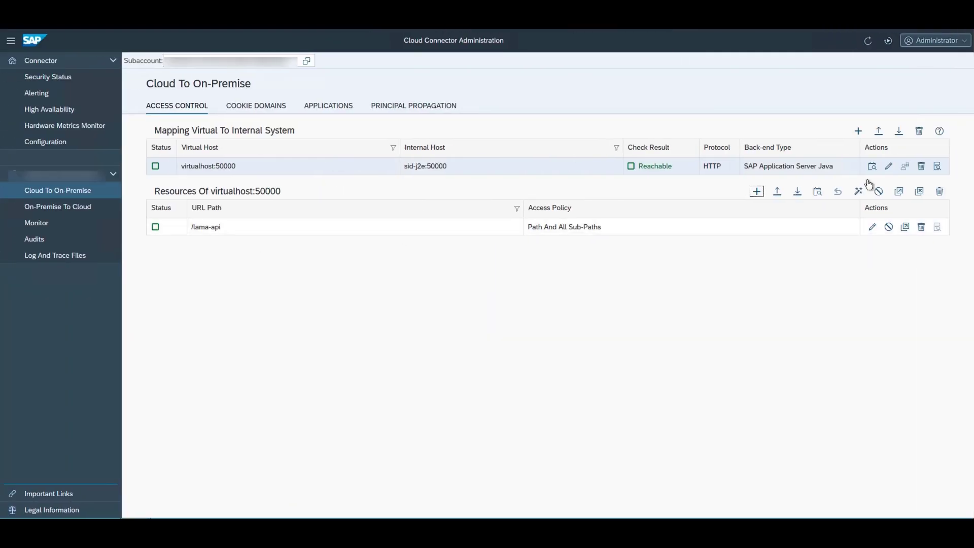
- Open the virtualhost:50000 mapping's edit dialog to read host and port, then cancel
click(888, 166)
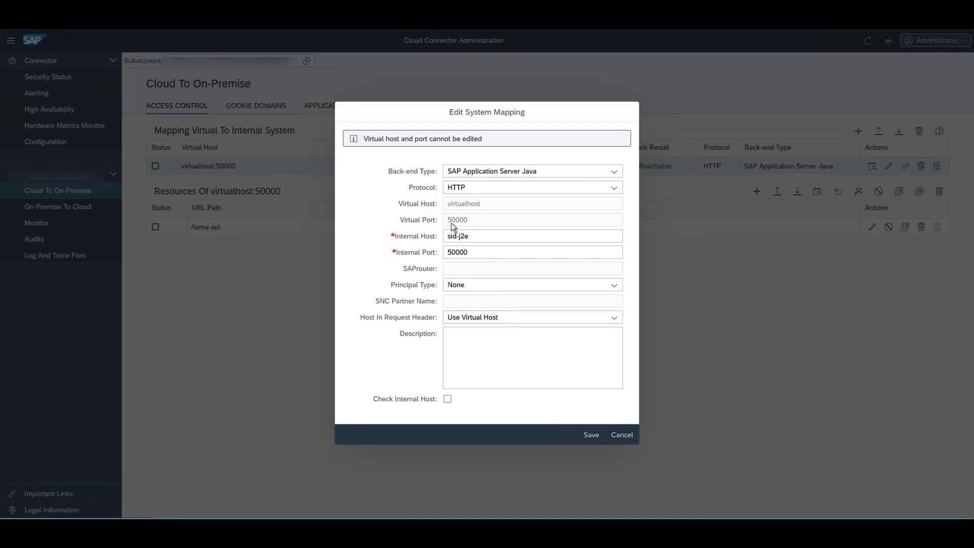
click(631, 436)
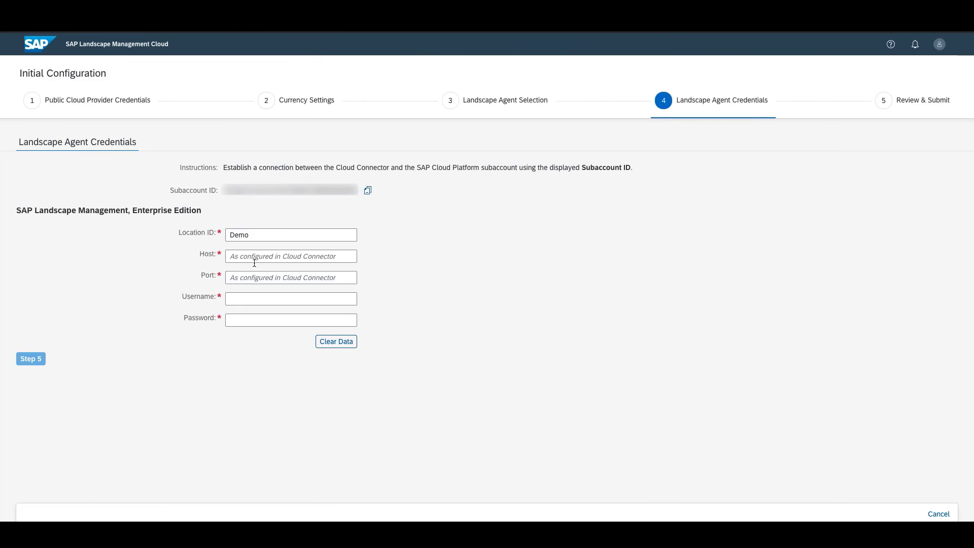
- Enter agent host virtualhost, port 50000, and the agent username and password
click(232, 256)
text(vi)
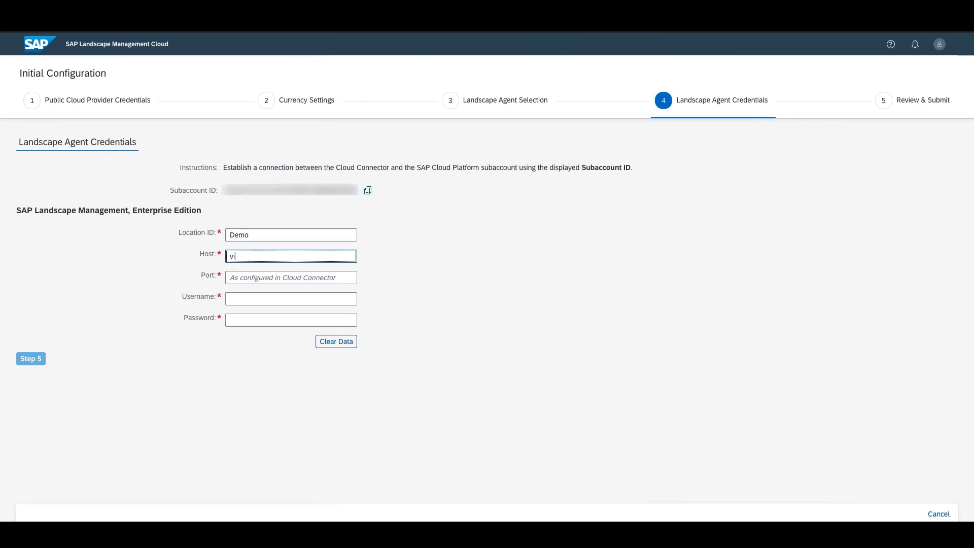
text(rtualhost)
key(Tab)
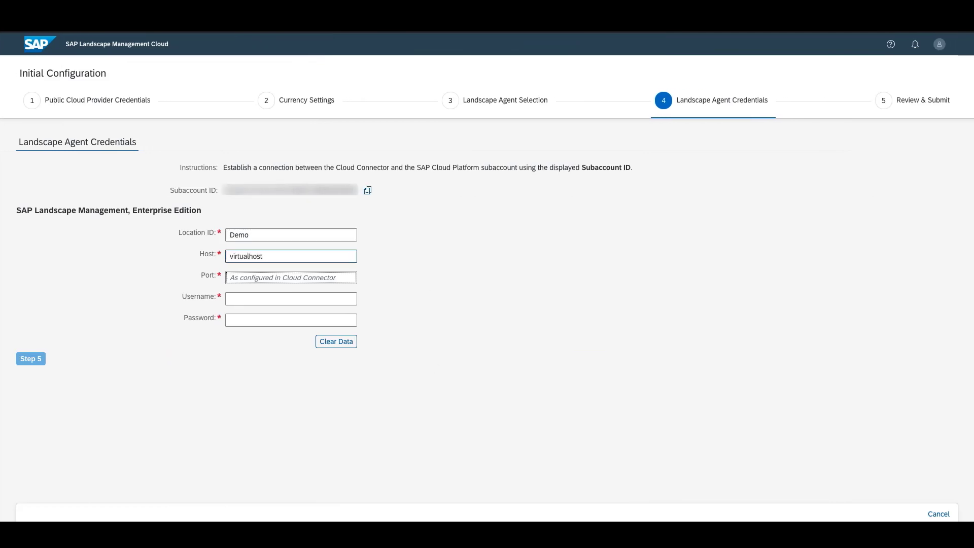
text(50000)
key(Tab)
text(T)
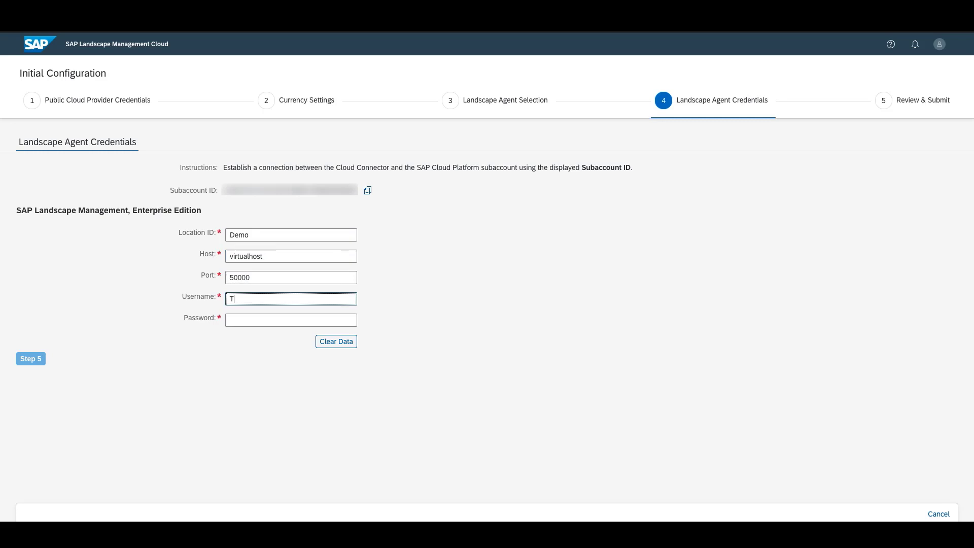
text(rialadmin)
key(Tab)
text(•••)
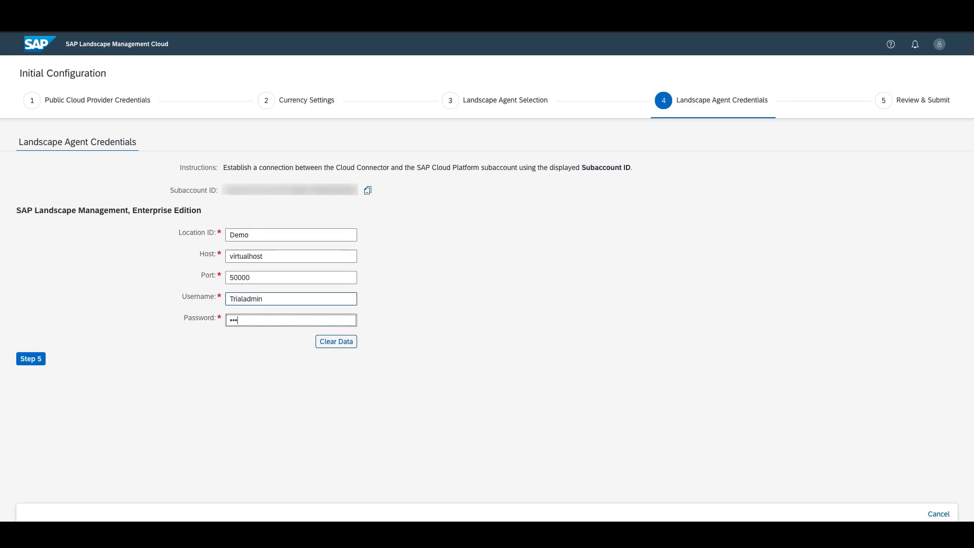
text(••••••)
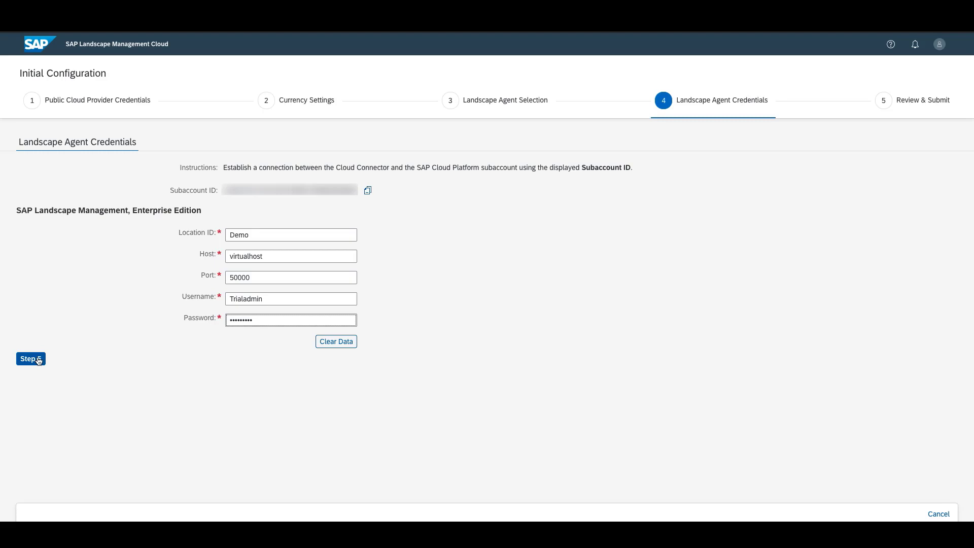
- Go to Review & Submit, check the summary and save the configuration
click(39, 361)
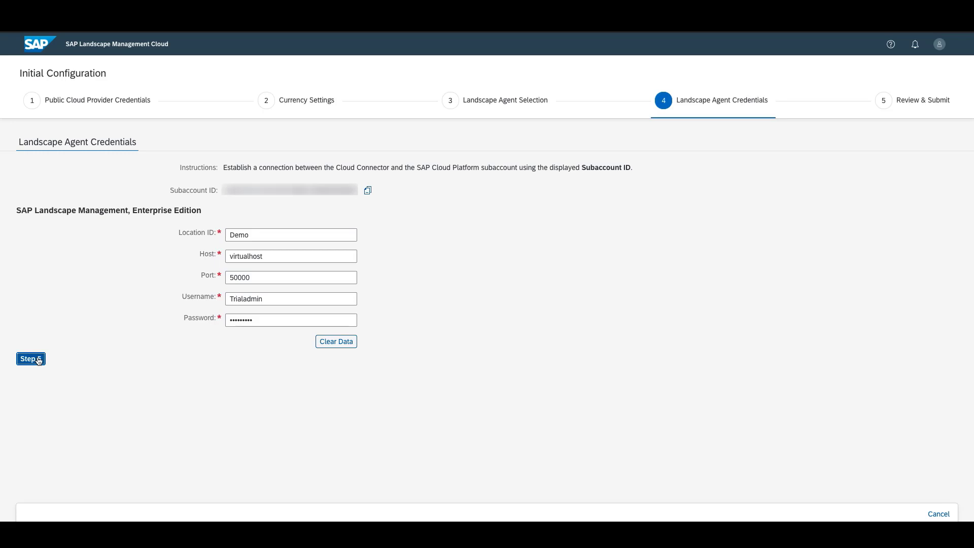
click(38, 360)
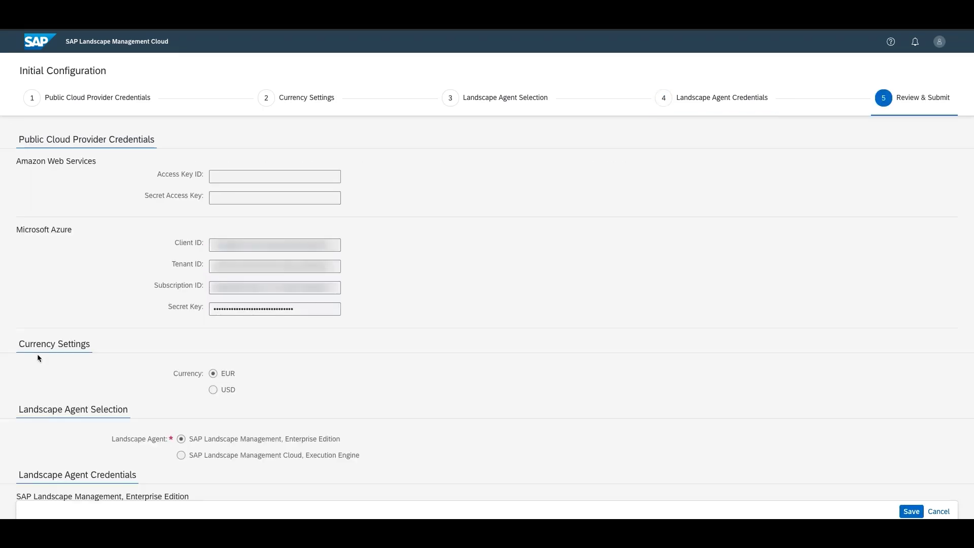
scroll(552, 250, down, 2)
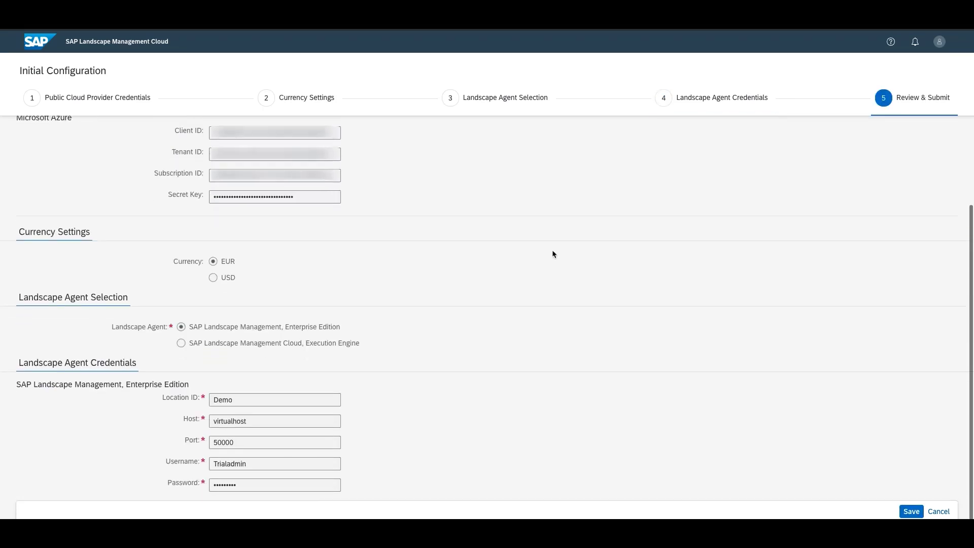
click(911, 511)
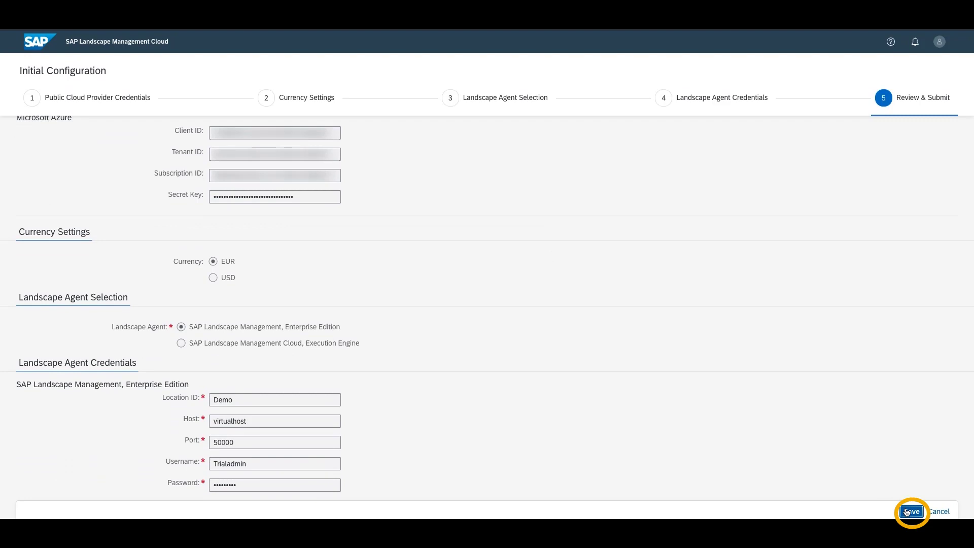